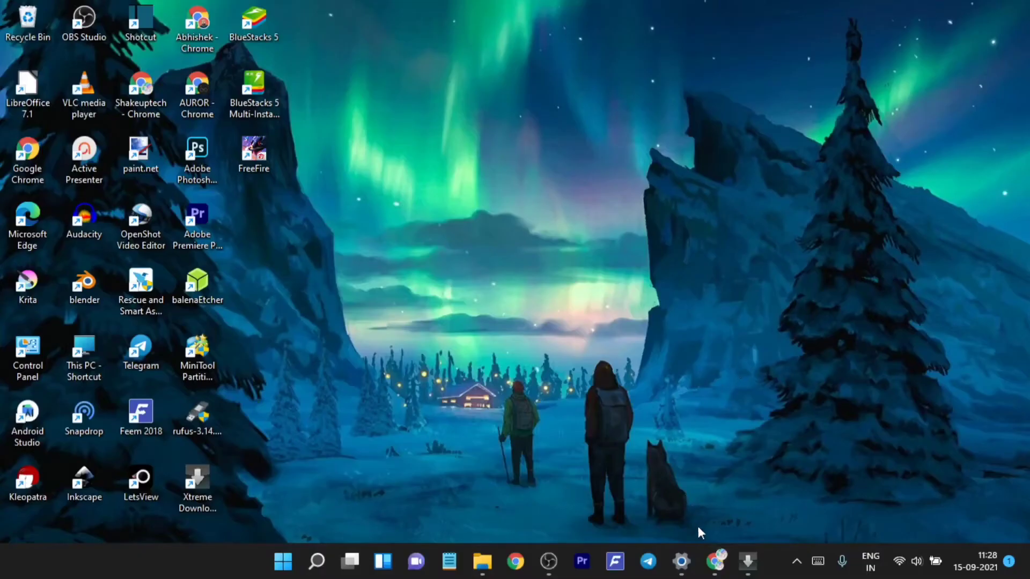
- Bring Chrome forward and scroll through the ventoy.net home page
{"action": "left_click", "coordinate": [715, 561]}
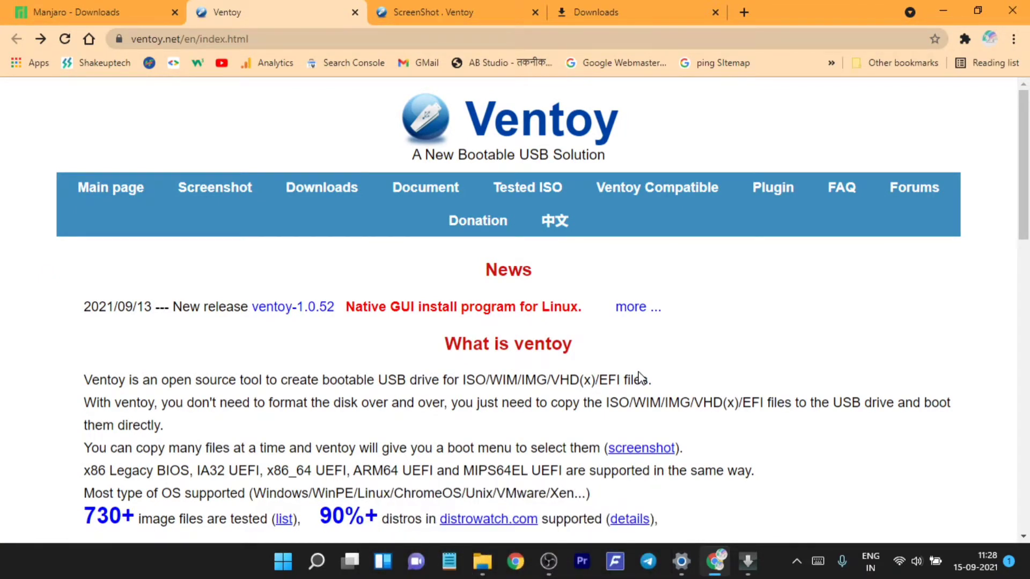
{"action": "left_click", "coordinate": [337, 41]}
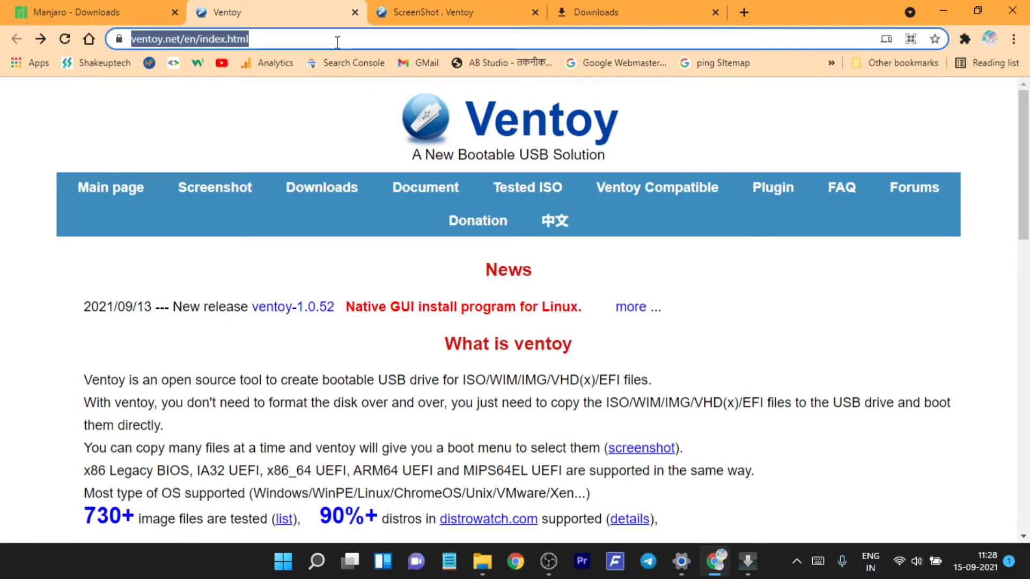
{"action": "left_click", "coordinate": [326, 116]}
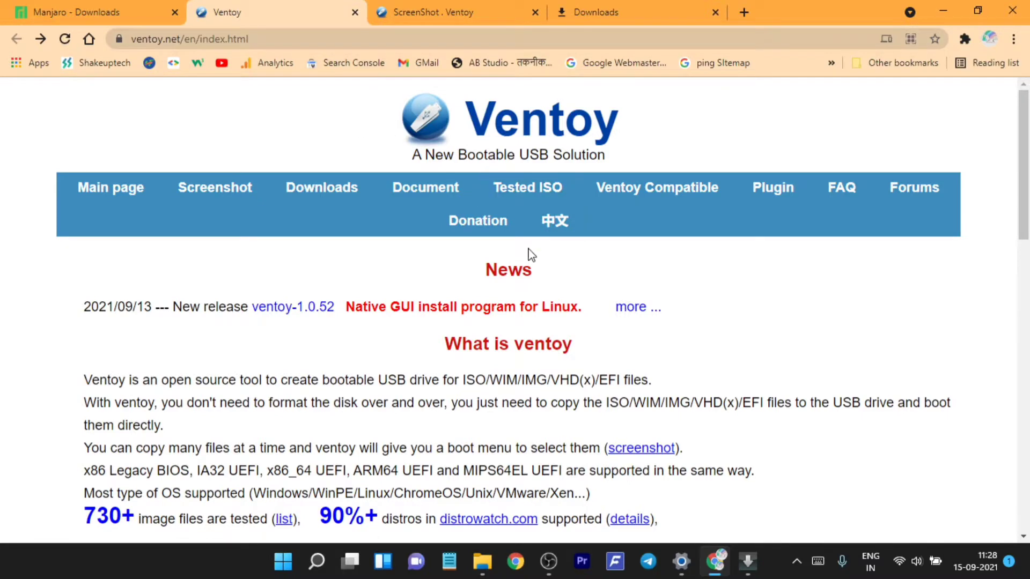
{"action": "scroll", "coordinate": [443, 272], "scroll_direction": "down", "scroll_amount": 2}
{"action": "scroll", "coordinate": [443, 272], "scroll_direction": "down", "scroll_amount": 10}
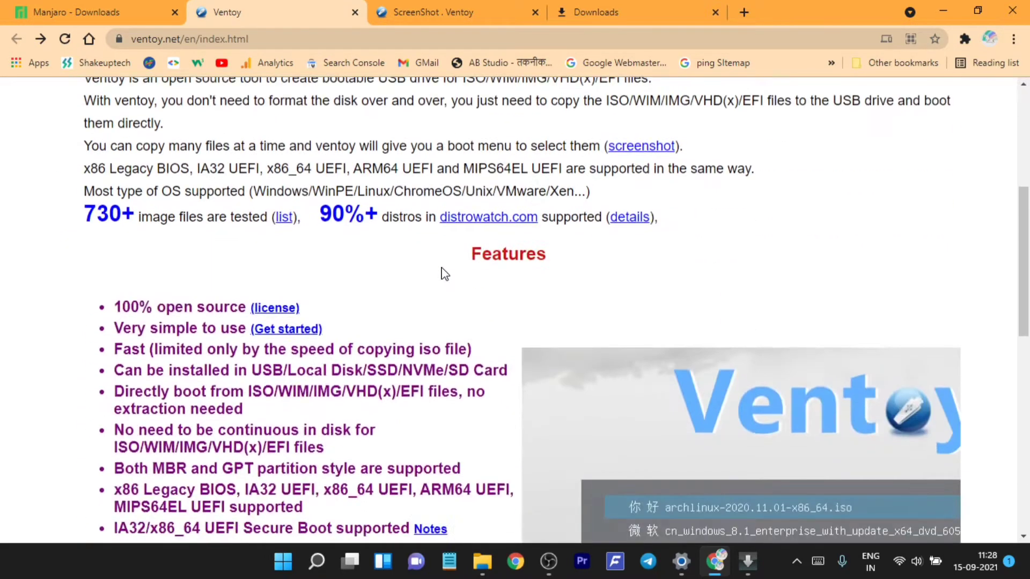
{"action": "scroll", "coordinate": [444, 273], "scroll_direction": "up", "scroll_amount": 12}
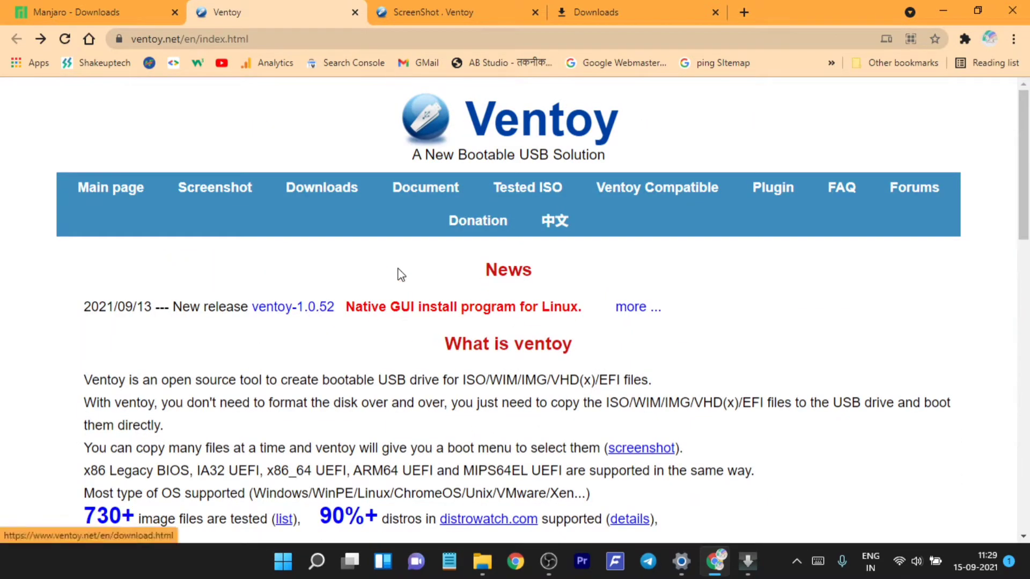
- Look over the Ventoy ScreenShot page, then return to the Ventoy home page
{"action": "left_click", "coordinate": [440, 18]}
{"action": "scroll", "coordinate": [490, 253], "scroll_direction": "down", "scroll_amount": 3}
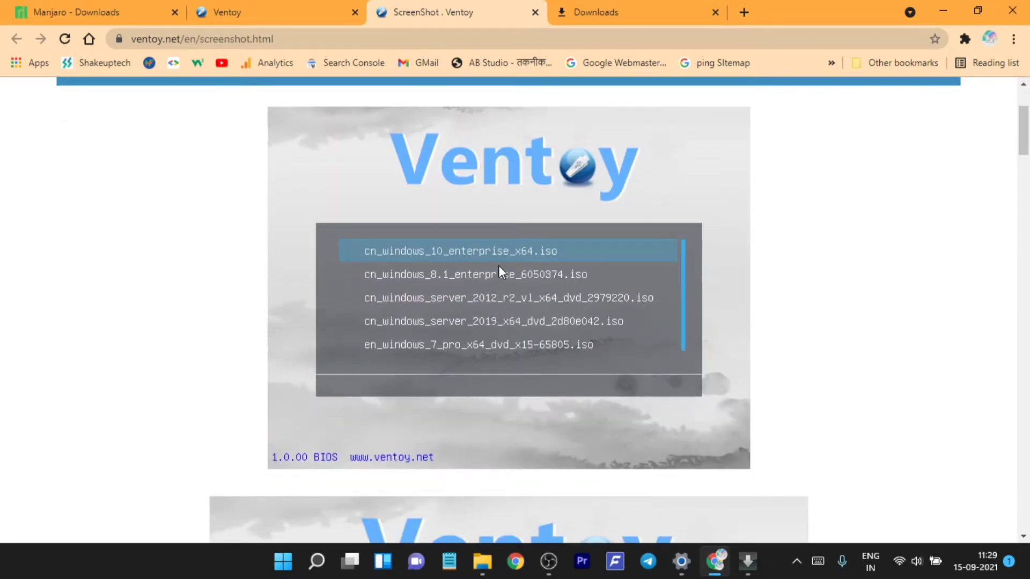
{"action": "scroll", "coordinate": [513, 343], "scroll_direction": "up", "scroll_amount": 3}
{"action": "left_click", "coordinate": [286, 13]}
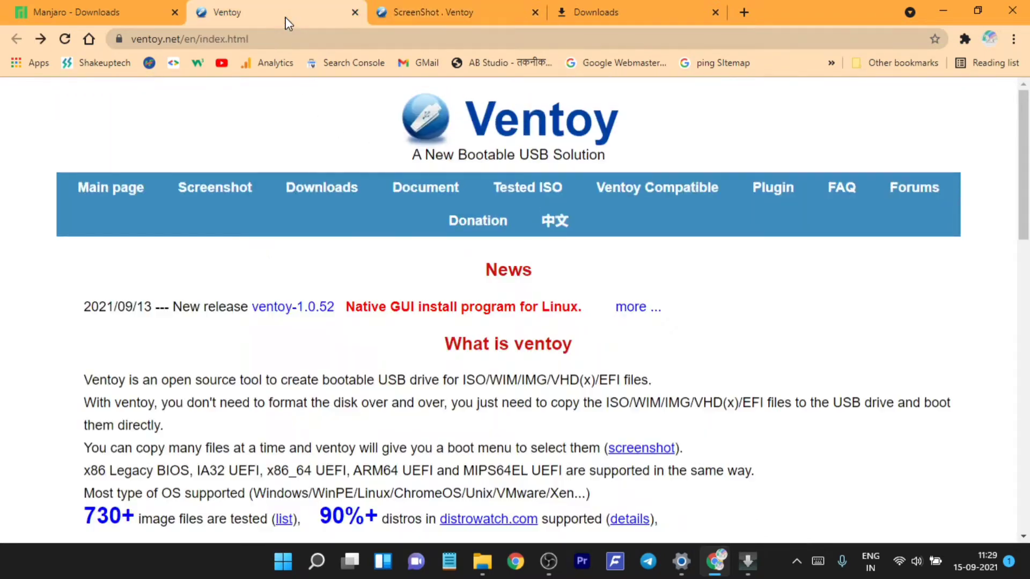
- Open the ventoy-1.0.52 GitHub release and download ventoy-1.0.52-windows.zip from its Assets
{"action": "left_click", "coordinate": [294, 308]}
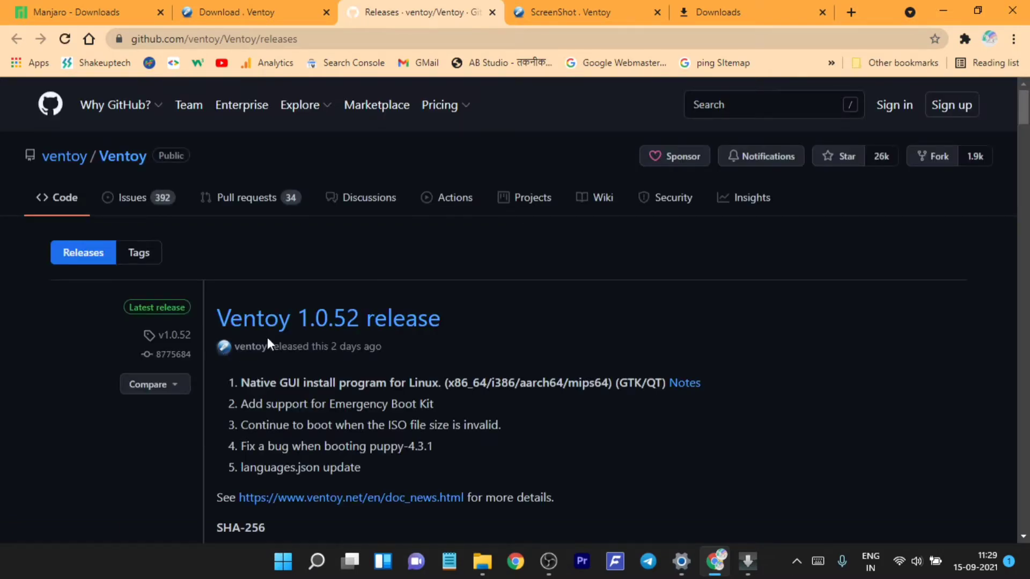
{"action": "scroll", "coordinate": [350, 342], "scroll_direction": "down", "scroll_amount": 4}
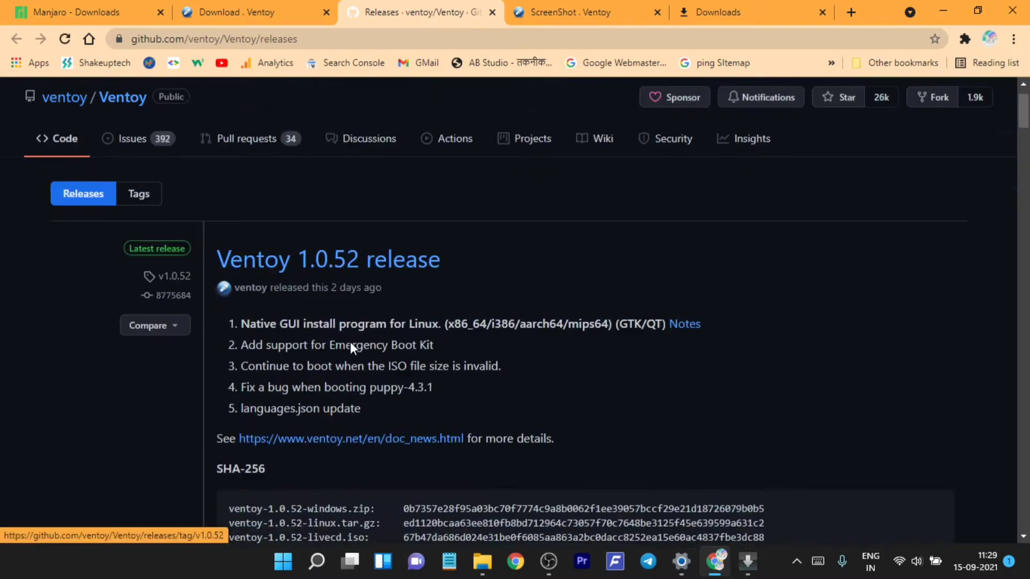
{"action": "scroll", "coordinate": [350, 342], "scroll_direction": "down", "scroll_amount": 3}
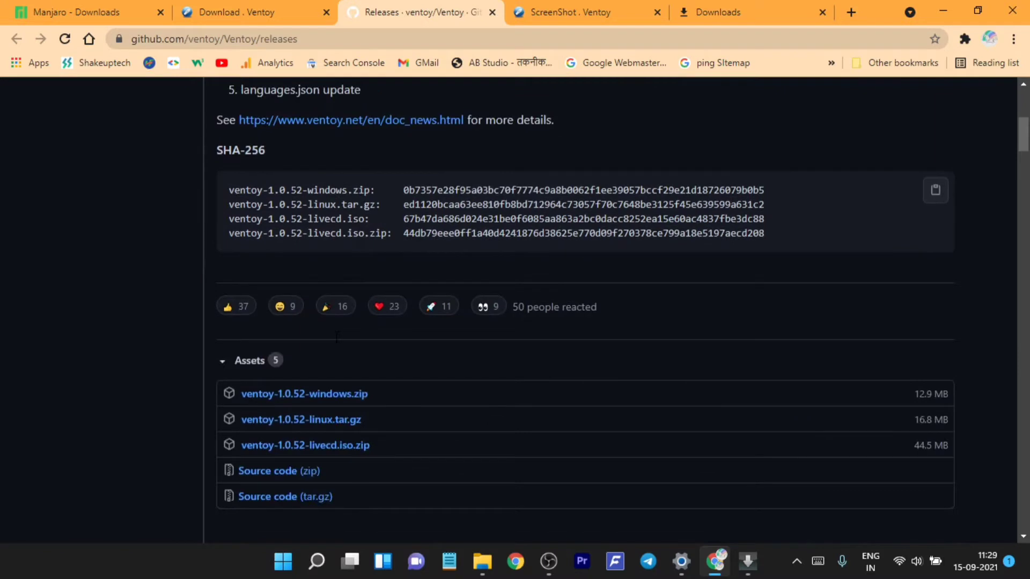
{"action": "left_click", "coordinate": [326, 399]}
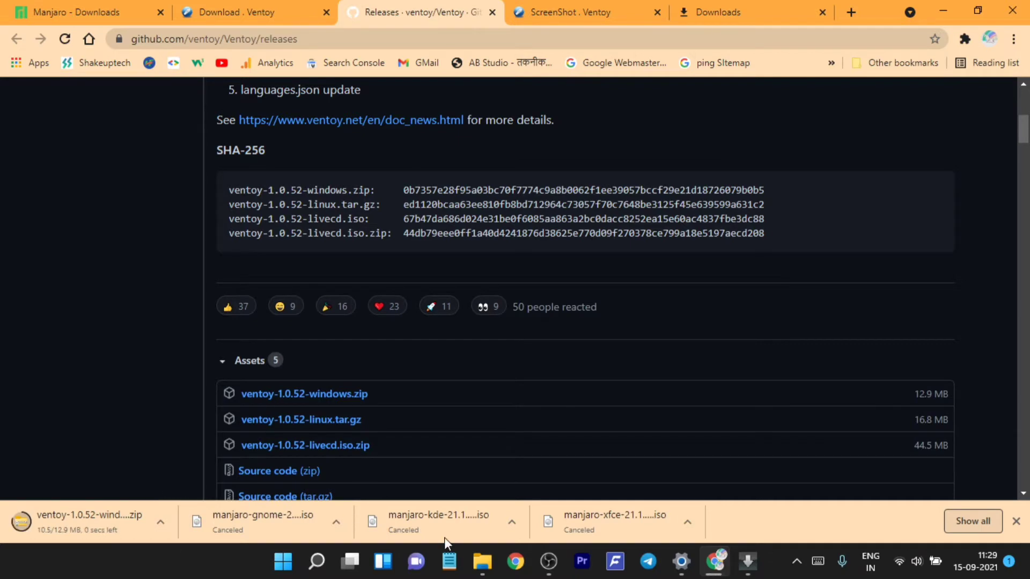
- Restore the Downloads window and select the ventoy-1.0.52-windows.zip archive
{"action": "mouse_move", "coordinate": [483, 562]}
{"action": "left_click", "coordinate": [475, 440]}
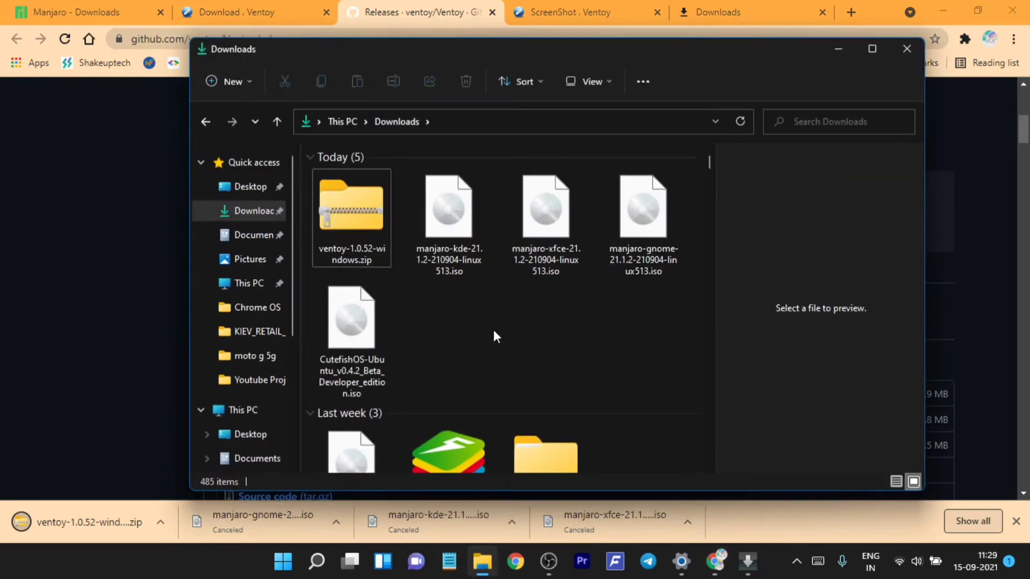
{"action": "double_click", "coordinate": [342, 225]}
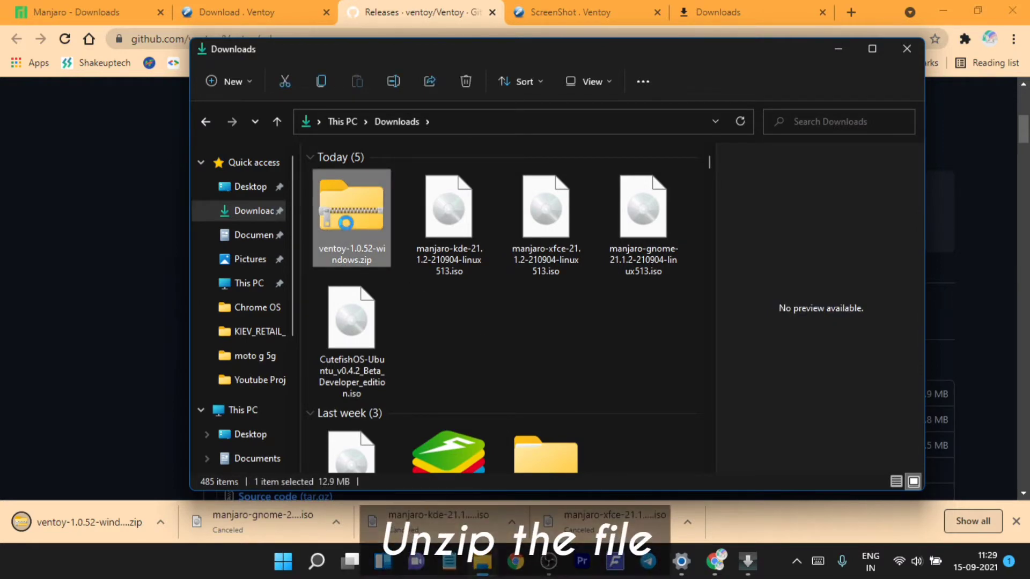
- Extract the zip here with 7-Zip and open the resulting ventoy-1.0.52 folder
{"action": "right_click", "coordinate": [346, 223]}
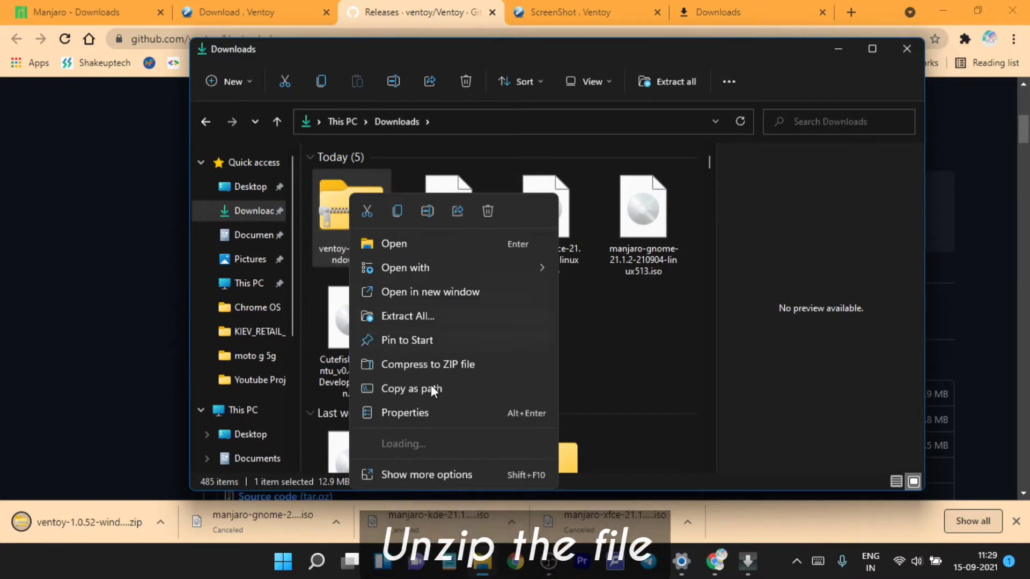
{"action": "left_click", "coordinate": [435, 474]}
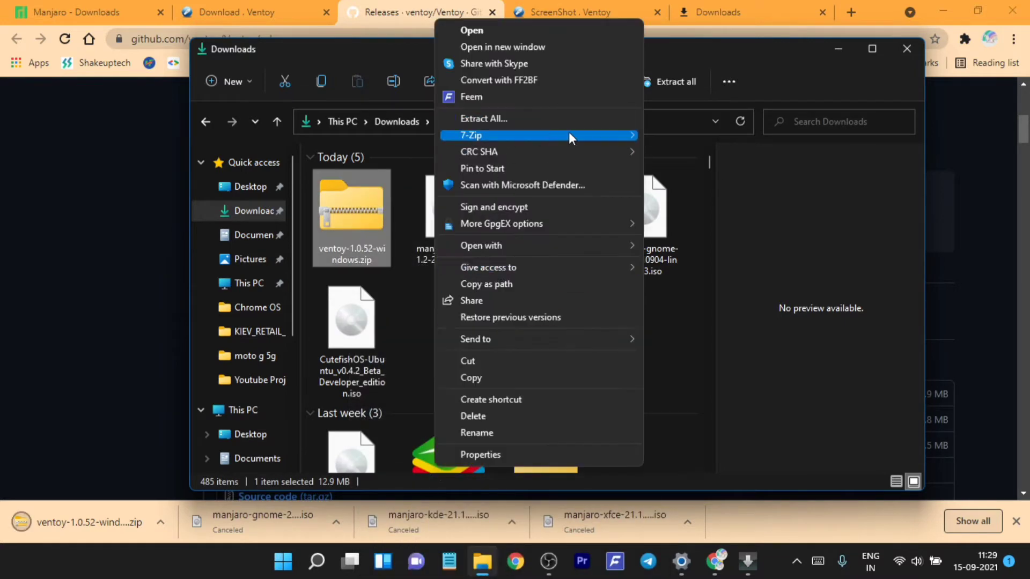
{"action": "mouse_move", "coordinate": [635, 134]}
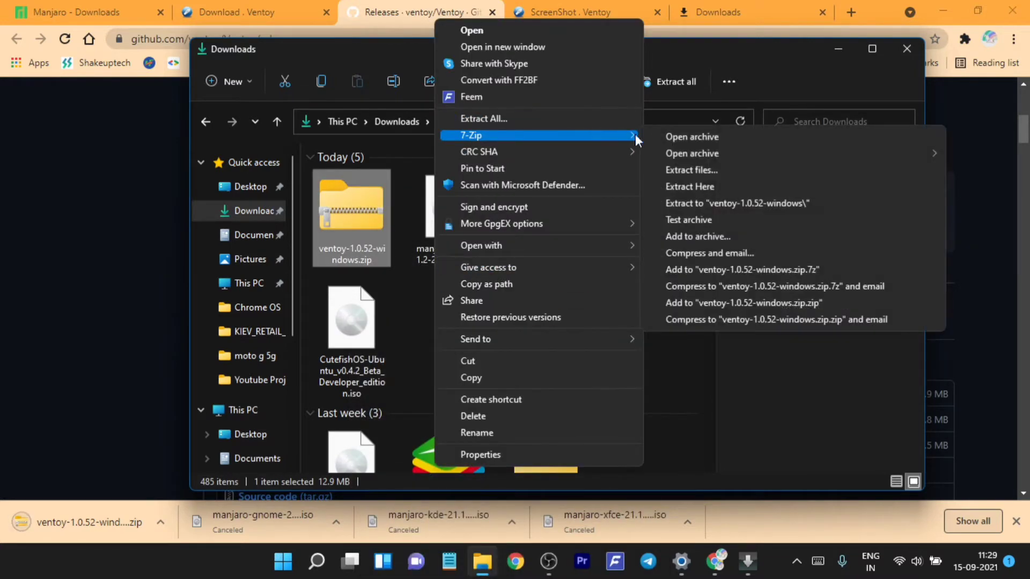
{"action": "left_click", "coordinate": [701, 189]}
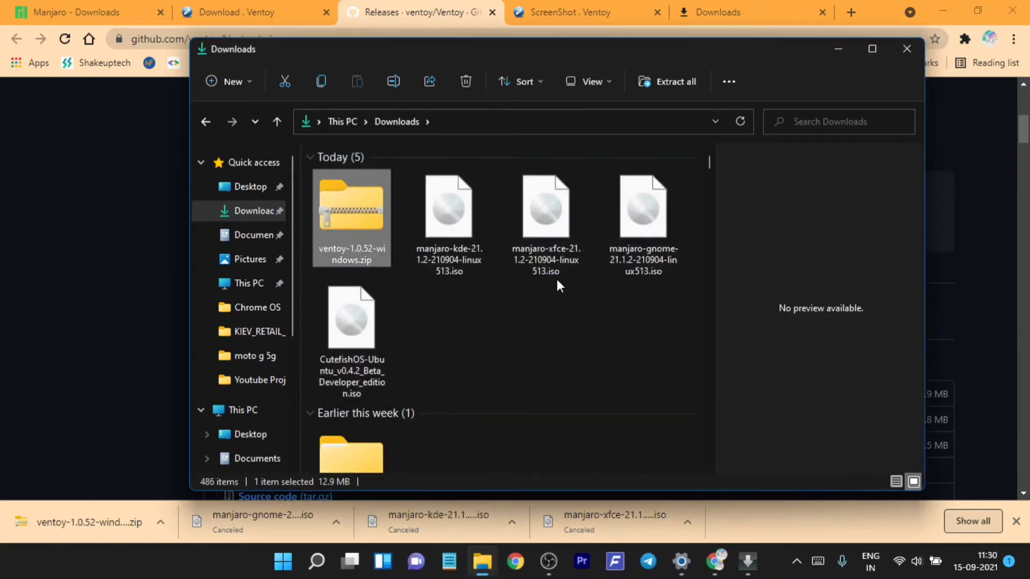
{"action": "scroll", "coordinate": [468, 324], "scroll_direction": "down", "scroll_amount": 5}
{"action": "scroll", "coordinate": [469, 324], "scroll_direction": "up", "scroll_amount": 3}
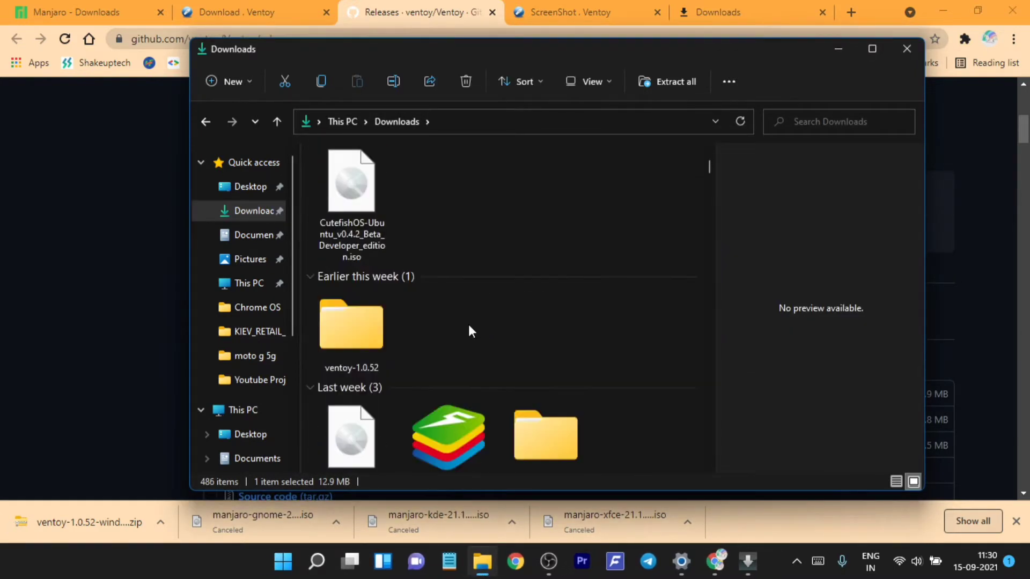
{"action": "double_click", "coordinate": [359, 336]}
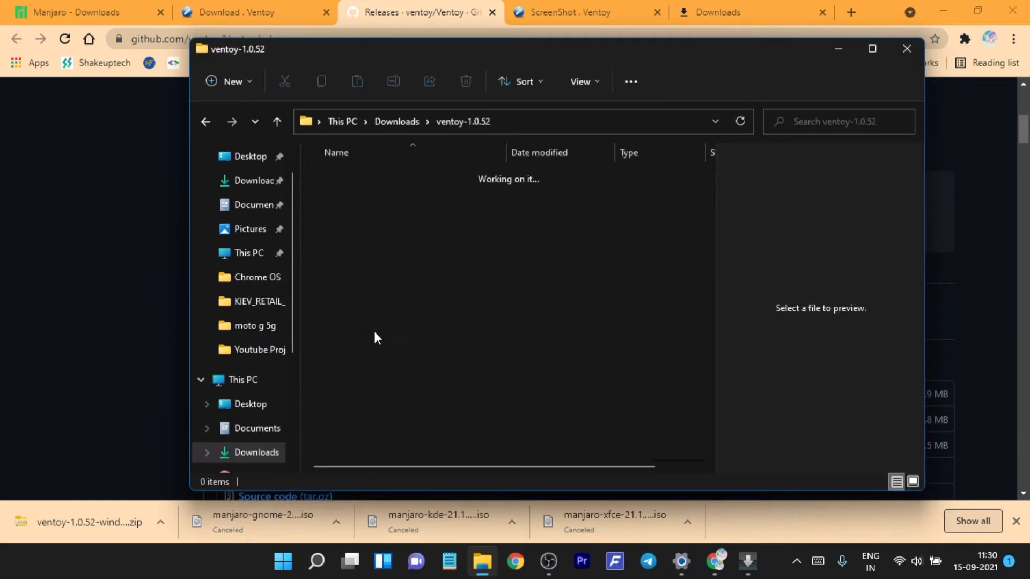
- Launch Ventoy2Disk and keep F: [16GB] SRT USB as the target device
{"action": "double_click", "coordinate": [362, 247]}
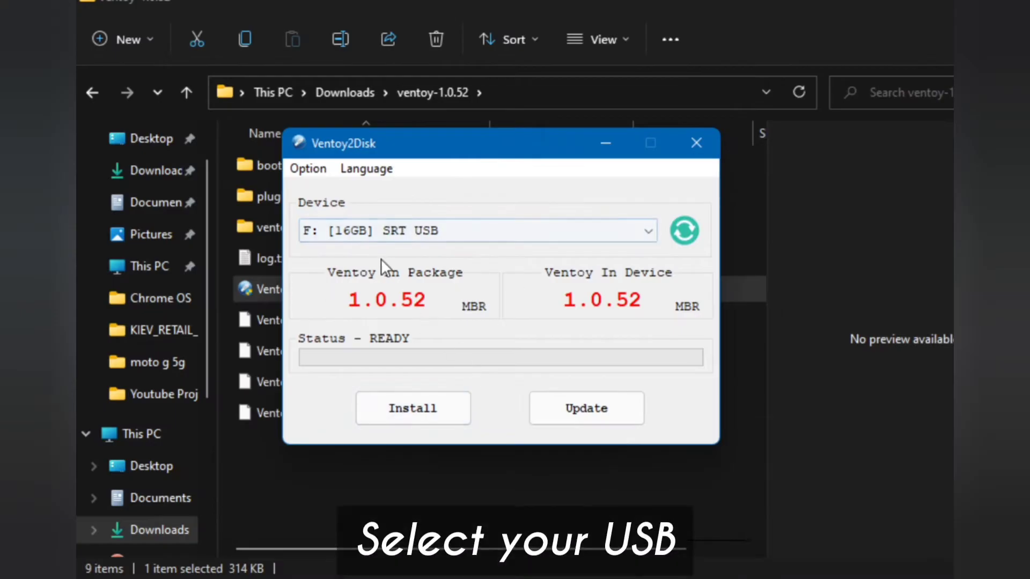
{"action": "left_click", "coordinate": [414, 234]}
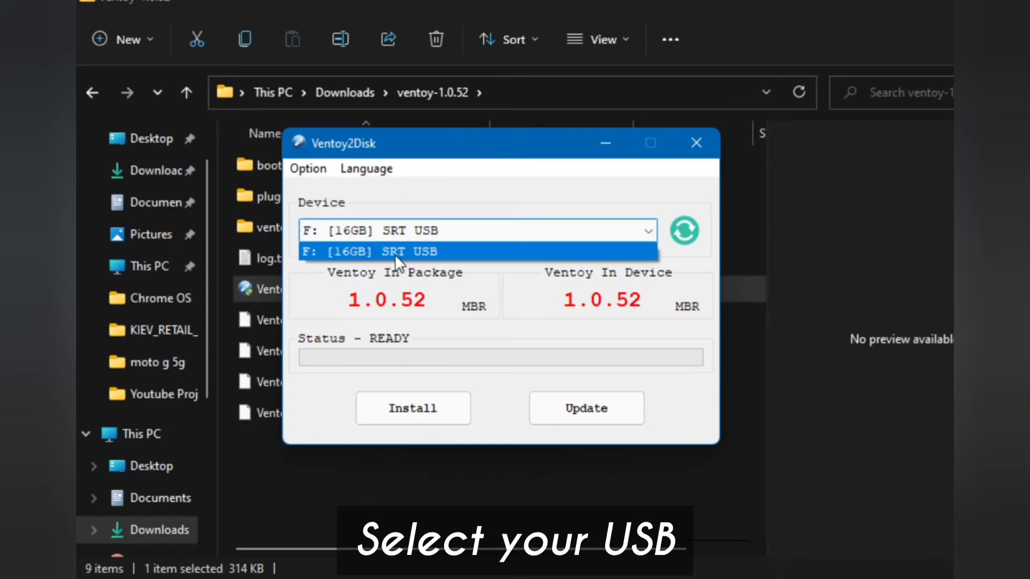
{"action": "left_click", "coordinate": [524, 284]}
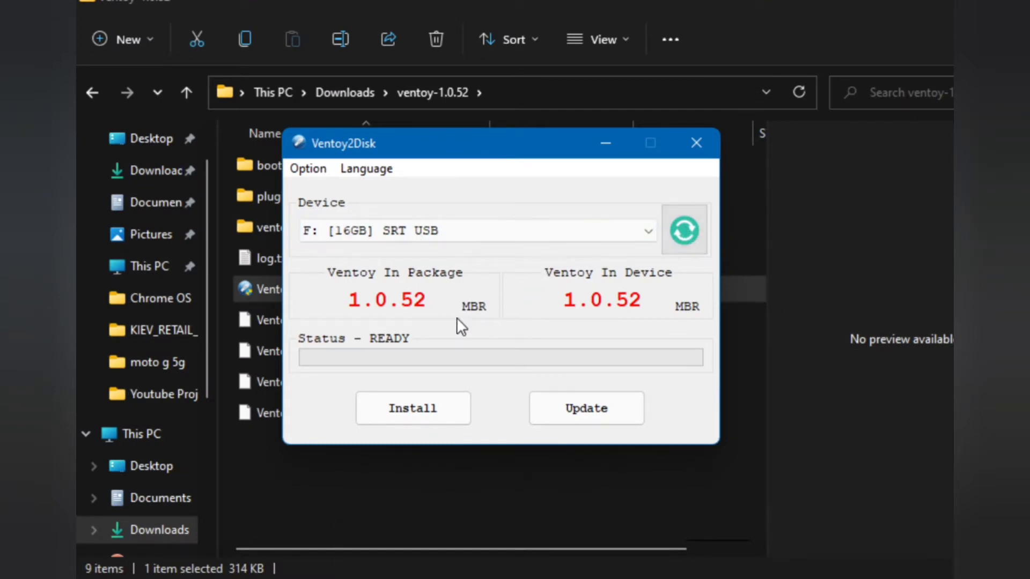
- Check the Option menu and the language list, keeping English
{"action": "left_click", "coordinate": [300, 171]}
{"action": "left_click", "coordinate": [366, 168]}
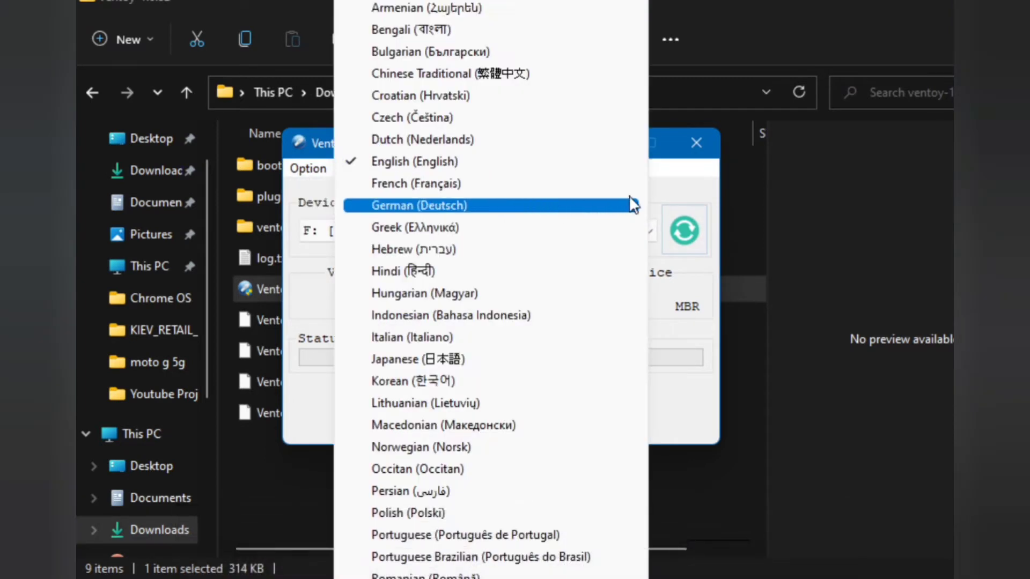
{"action": "left_click", "coordinate": [670, 179]}
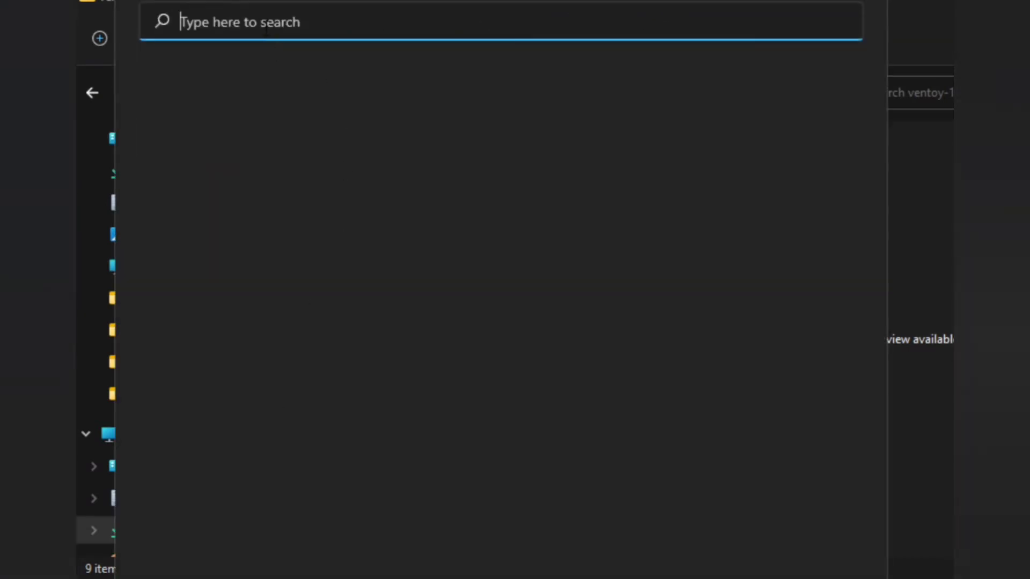
- Search 'partition' to open Disk Management and move it into full view
{"action": "type", "text": "partition"}
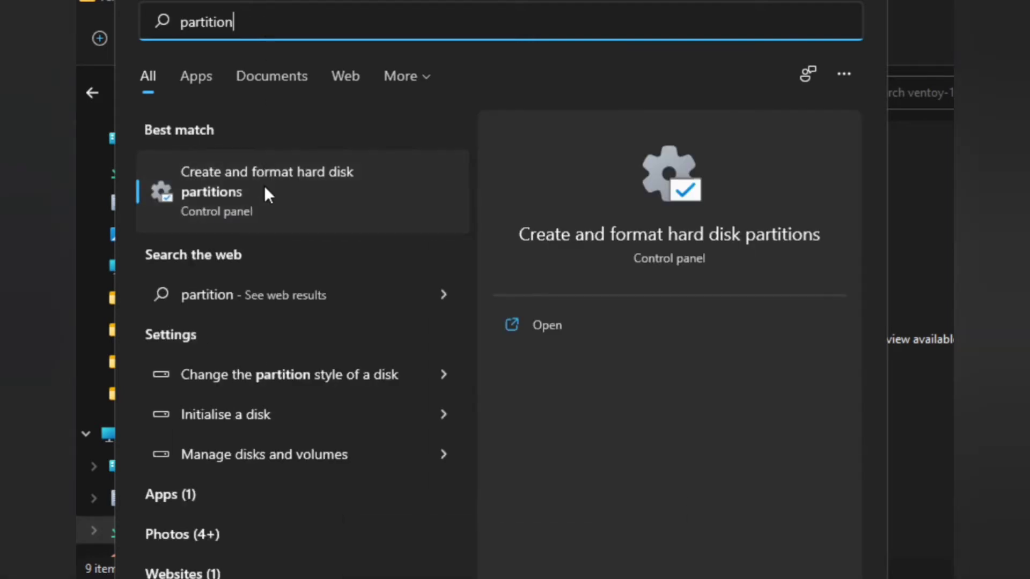
{"action": "left_click", "coordinate": [264, 186]}
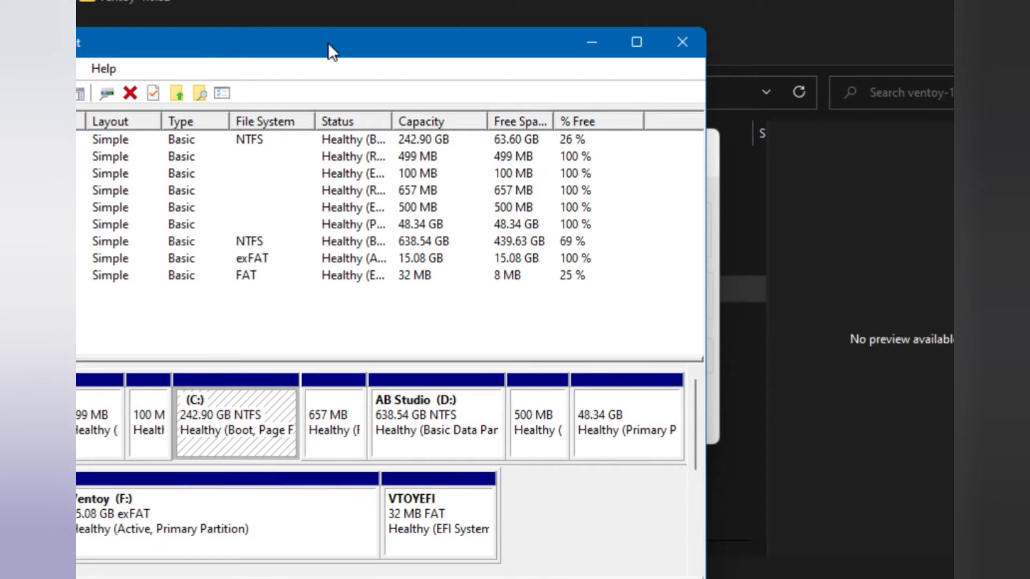
{"action": "left_click_drag", "start_coordinate": [328, 43], "coordinate": [516, 6]}
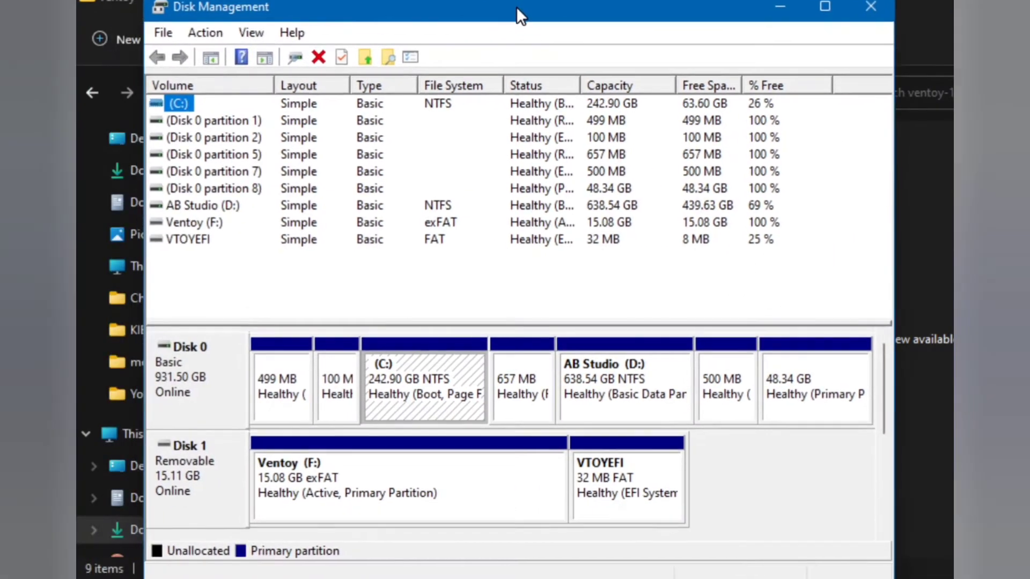
- Check in Disk 0's Properties, Volumes tab, that its partition style is GPT
{"action": "right_click", "coordinate": [201, 363]}
{"action": "left_click", "coordinate": [246, 474]}
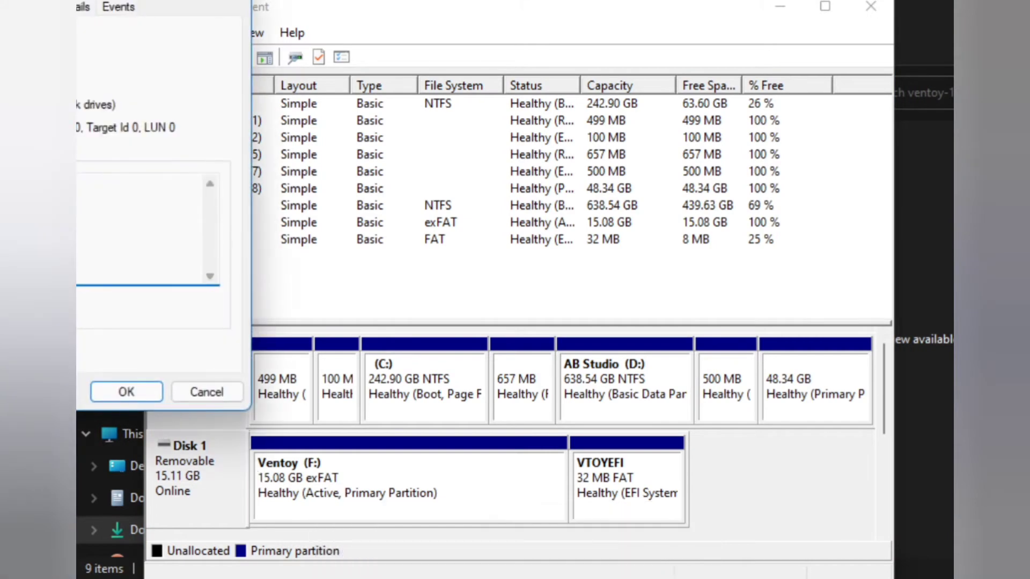
{"action": "left_click_drag", "start_coordinate": [12, 0], "coordinate": [442, 46]}
{"action": "left_click", "coordinate": [413, 80]}
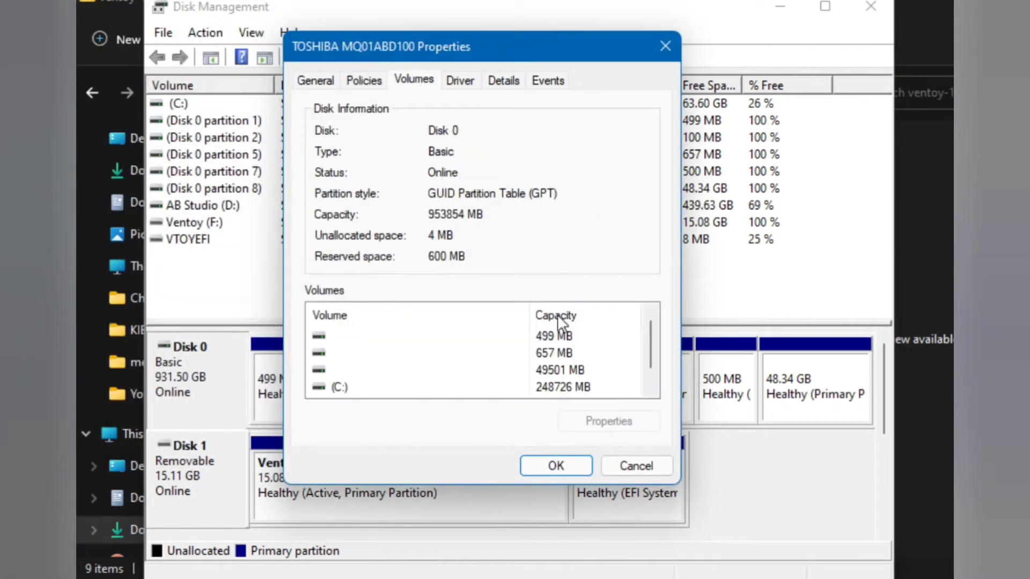
{"action": "left_click", "coordinate": [553, 465]}
- Back in Ventoy2Disk, set Option > Partition Style to GPT
{"action": "left_click", "coordinate": [778, 6]}
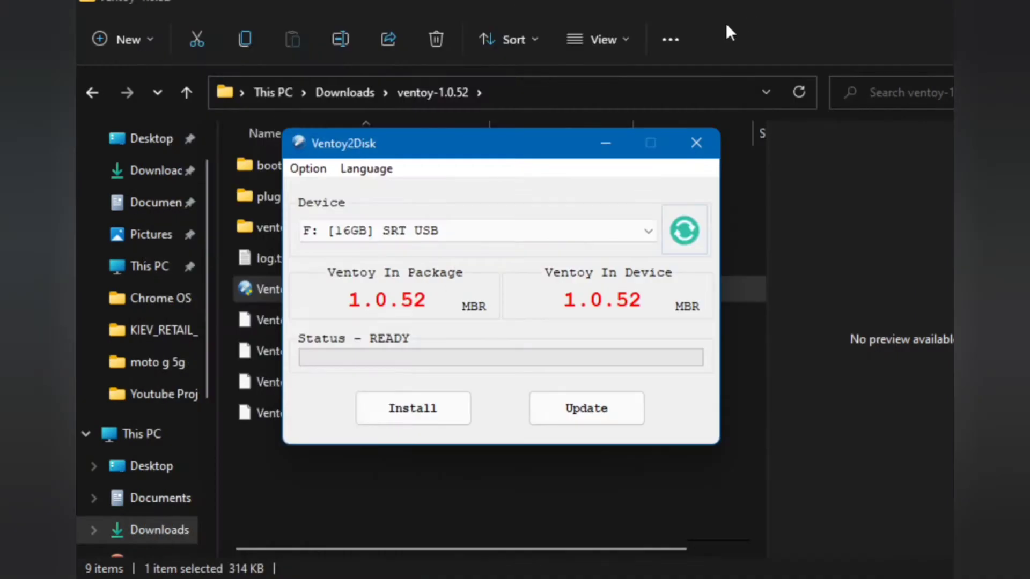
{"action": "left_click", "coordinate": [307, 169]}
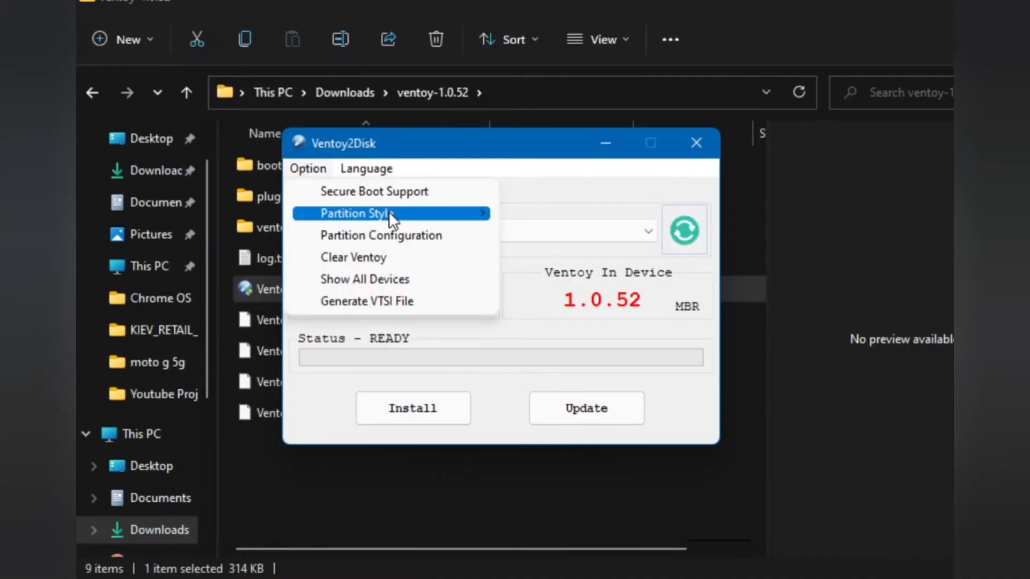
{"action": "mouse_move", "coordinate": [462, 212]}
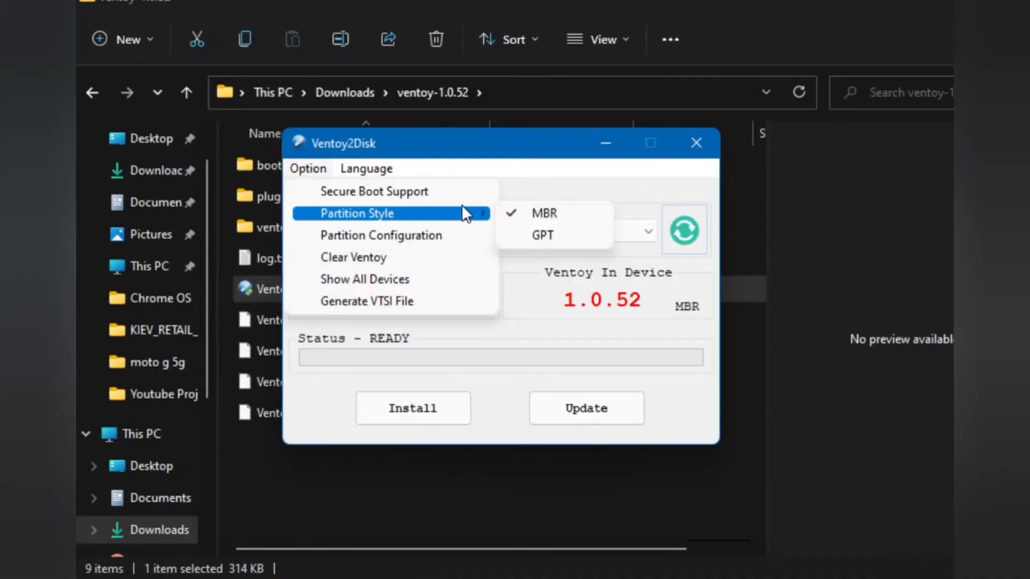
{"action": "left_click", "coordinate": [522, 232]}
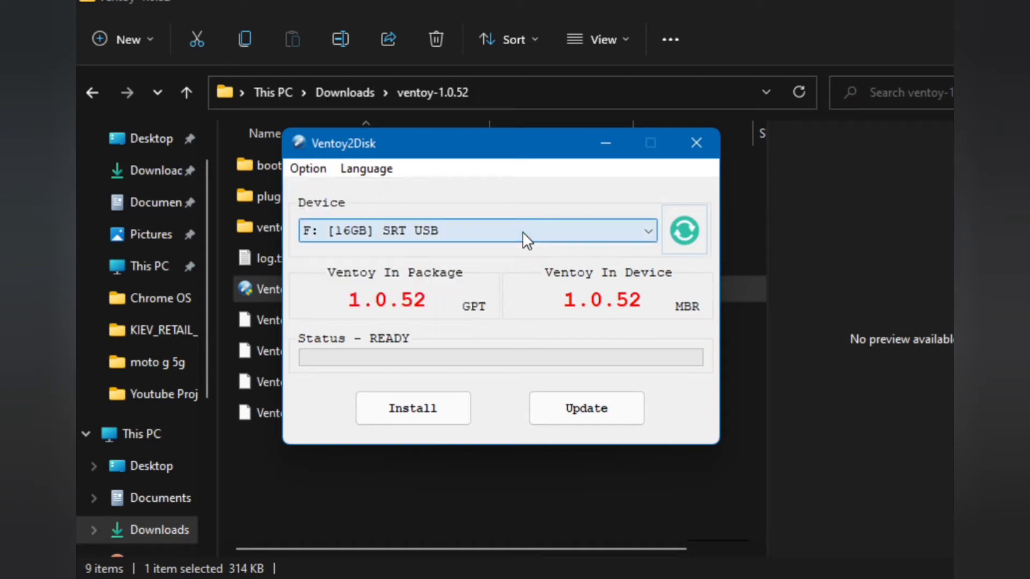
{"action": "left_click", "coordinate": [308, 168]}
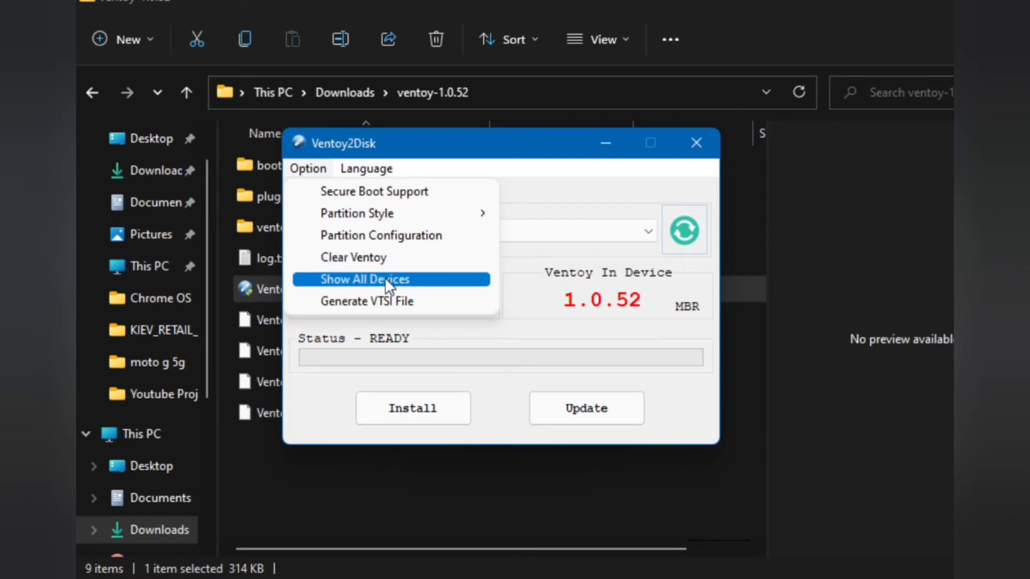
{"action": "left_click", "coordinate": [540, 189]}
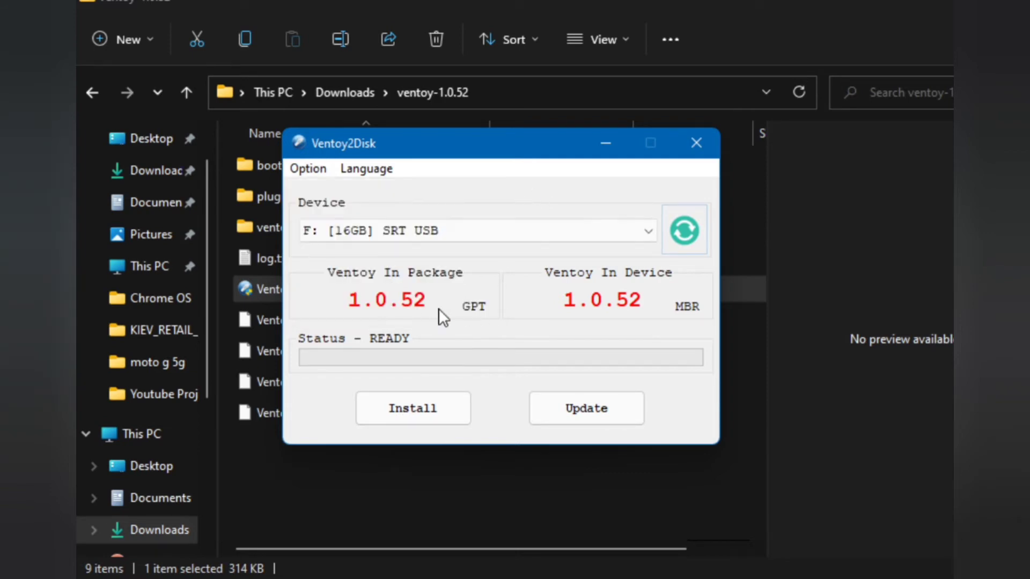
- Install Ventoy onto the F: USB drive, accepting both format warnings
{"action": "left_click", "coordinate": [426, 402]}
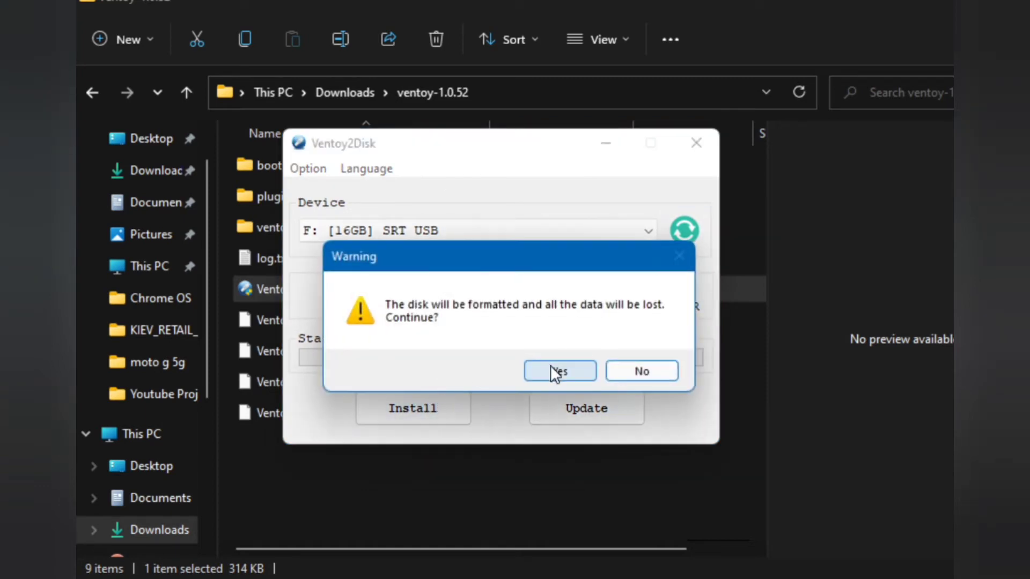
{"action": "left_click", "coordinate": [551, 366]}
{"action": "left_click", "coordinate": [551, 366]}
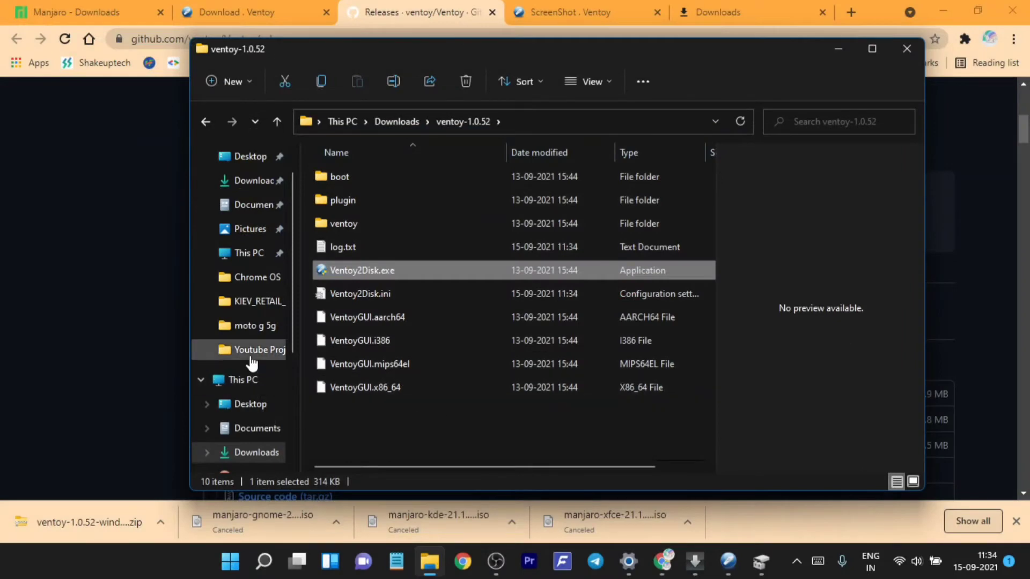
- In Downloads, select the four ISO files from manjaro-kde through Cutefish and copy them
{"action": "left_click", "coordinate": [244, 187]}
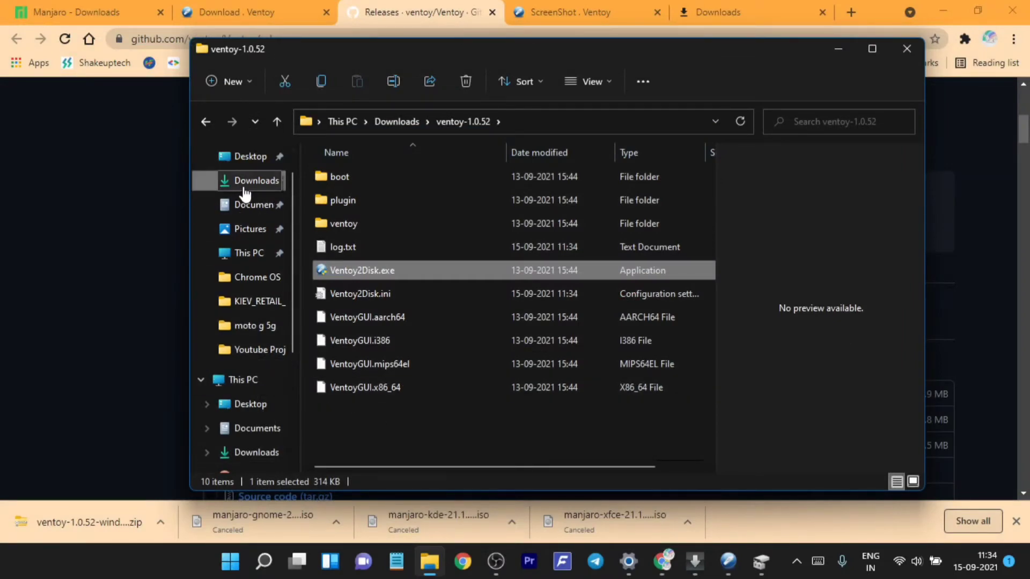
{"action": "left_click", "coordinate": [607, 330]}
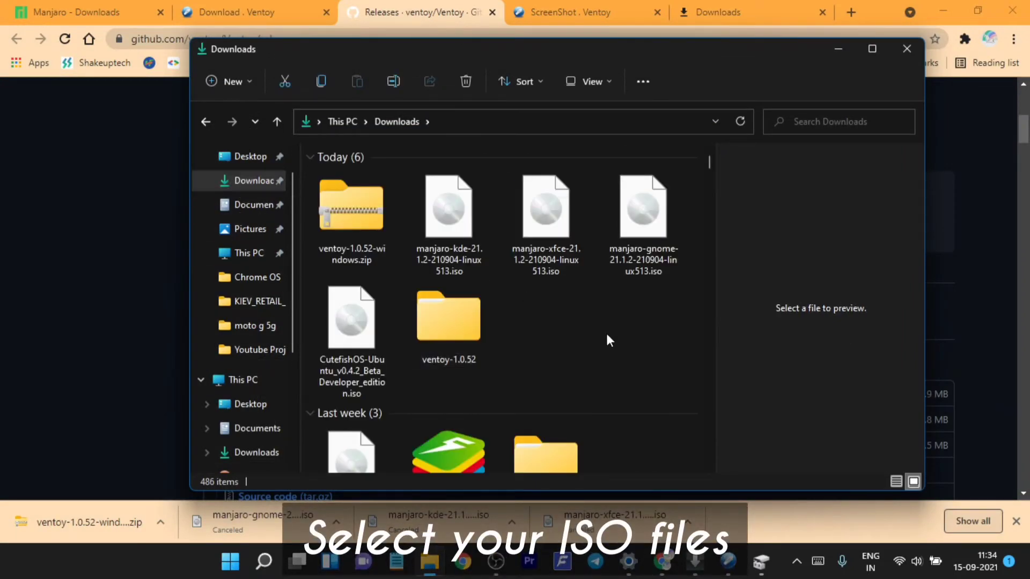
{"action": "left_click", "coordinate": [439, 228]}
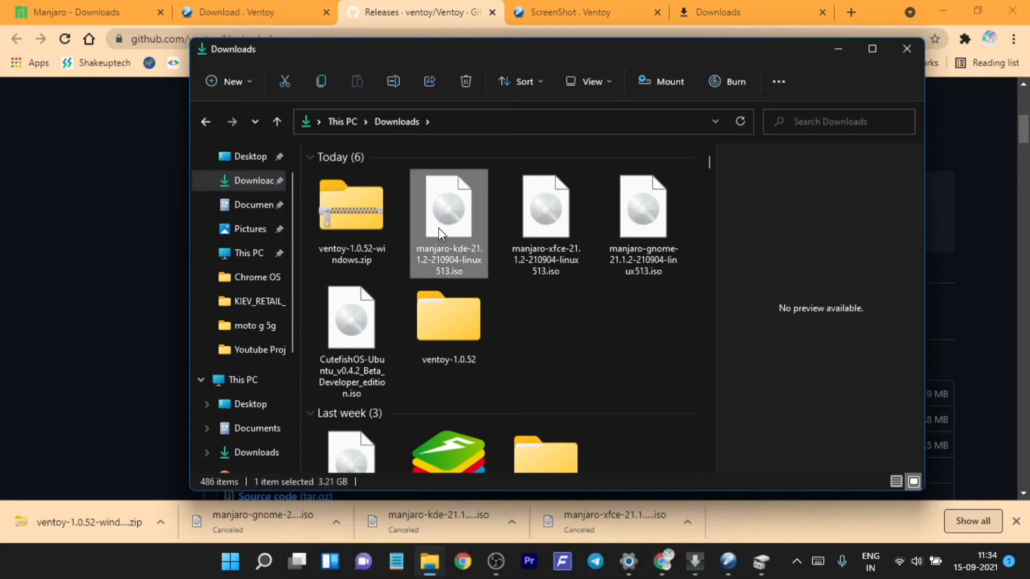
{"action": "left_click", "coordinate": [360, 343], "text": "shift"}
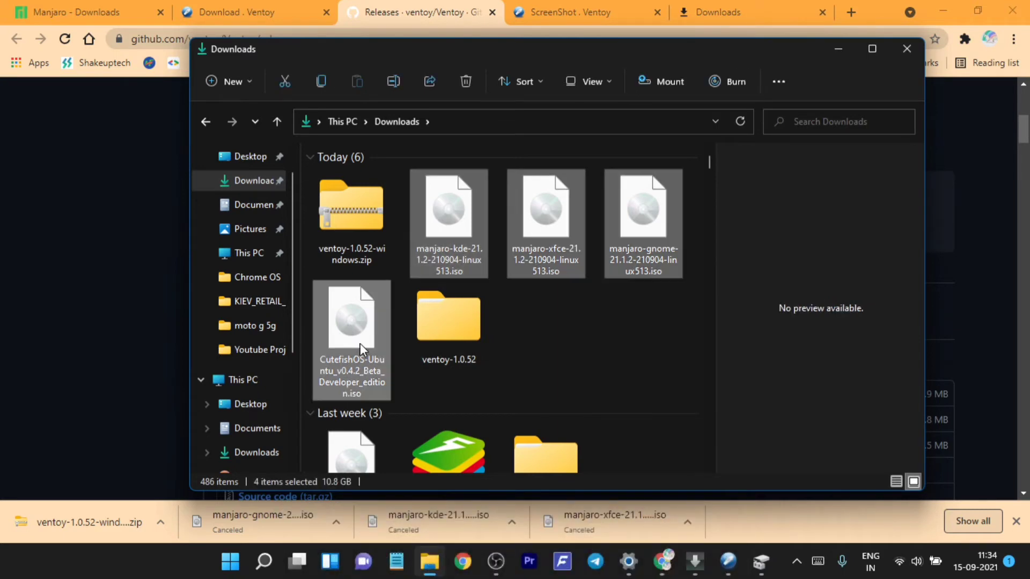
{"action": "right_click", "coordinate": [359, 343]}
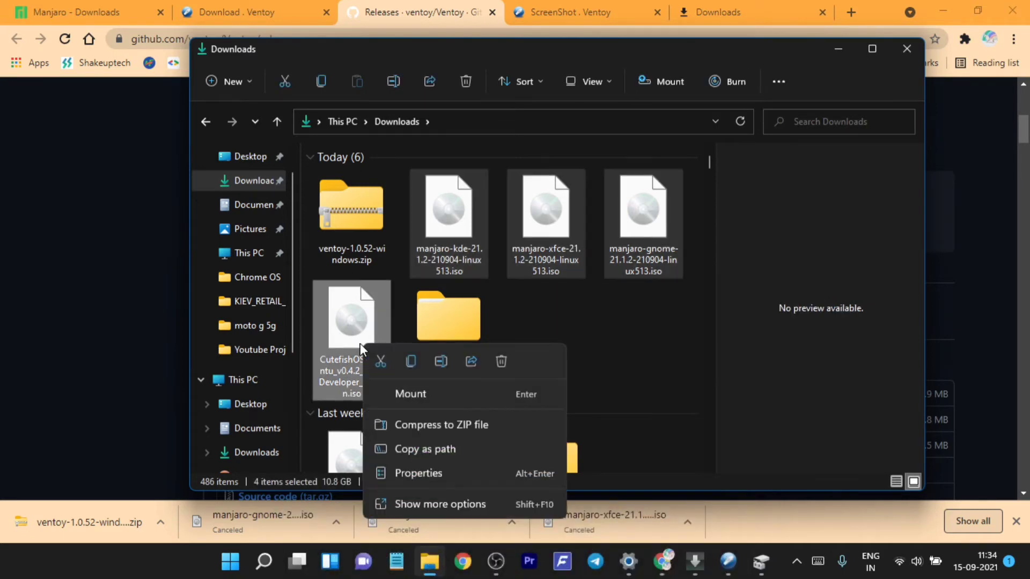
{"action": "left_click", "coordinate": [404, 357]}
- Open the empty Ventoy (F:) drive from the navigation pane
{"action": "scroll", "coordinate": [272, 394], "scroll_direction": "down", "scroll_amount": 1}
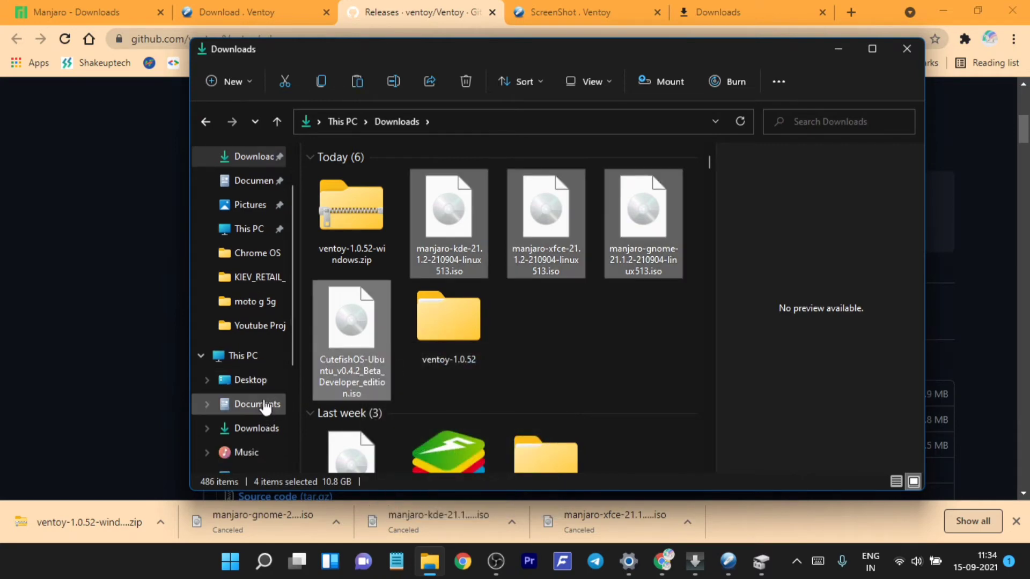
{"action": "scroll", "coordinate": [260, 303], "scroll_direction": "down", "scroll_amount": 6}
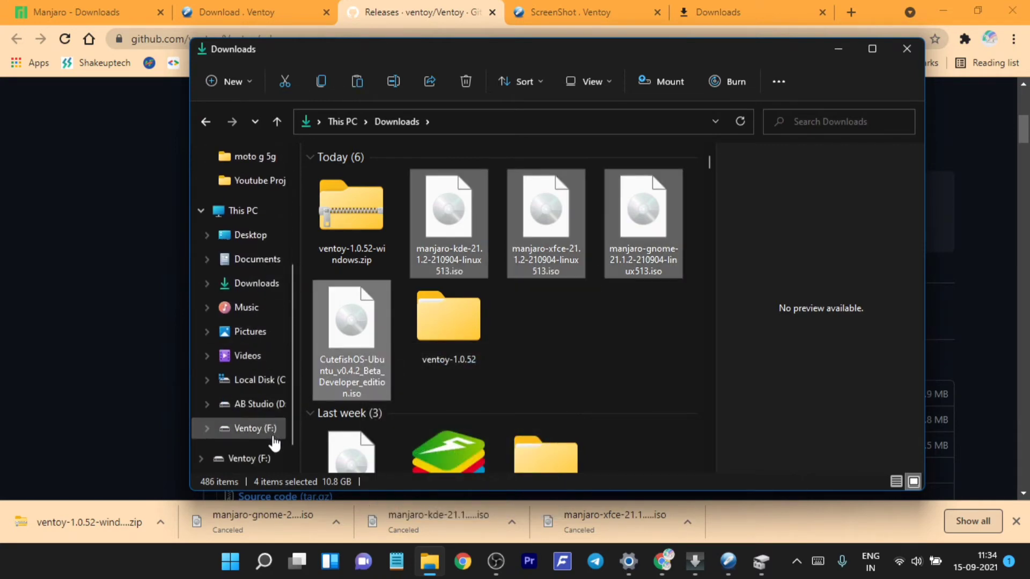
{"action": "left_click", "coordinate": [270, 435]}
- Paste the four ISO files onto Ventoy (F:) and let the copy finish
{"action": "right_click", "coordinate": [429, 290]}
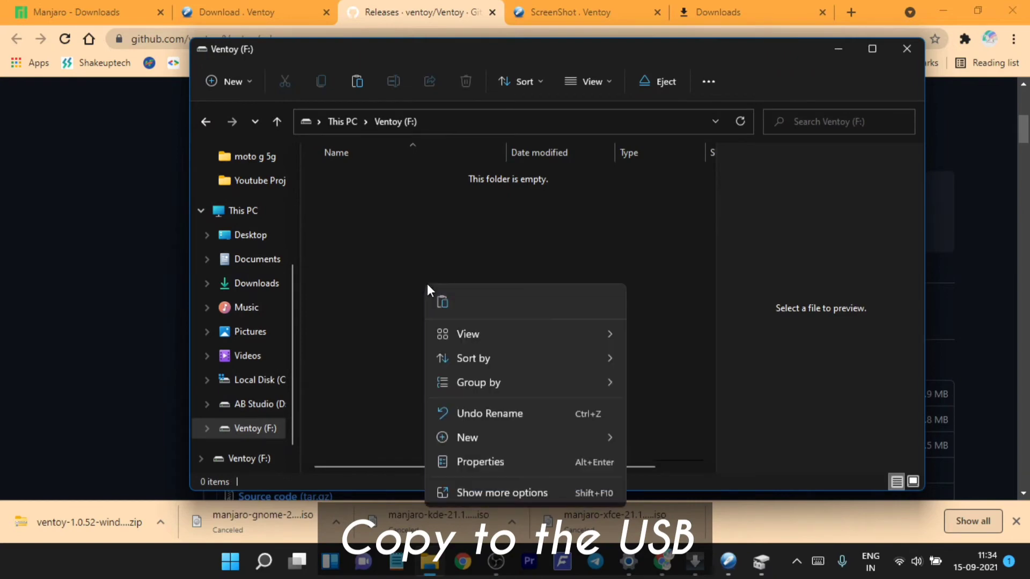
{"action": "left_click", "coordinate": [440, 301]}
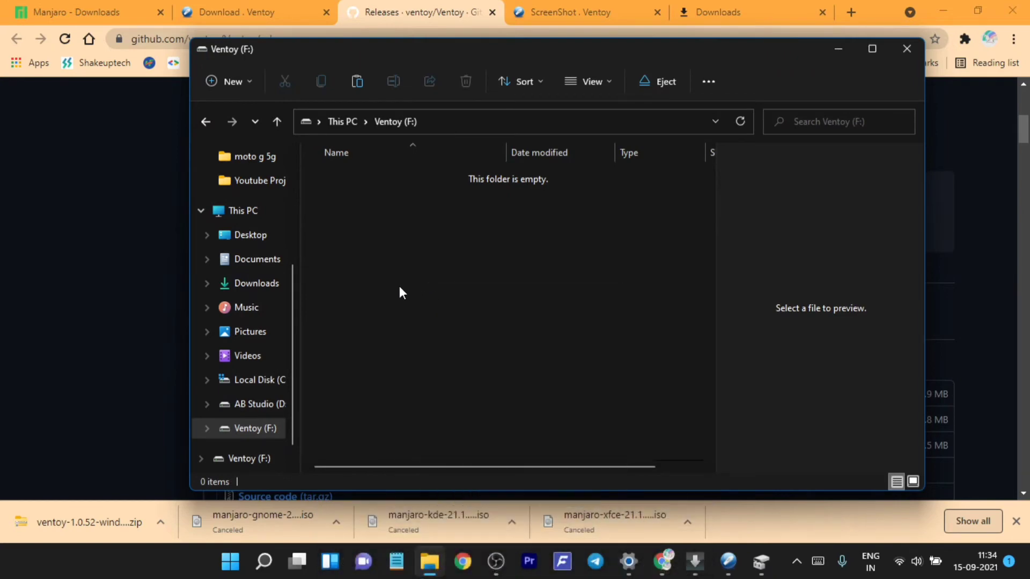
{"action": "left_click_drag", "start_coordinate": [290, 79], "coordinate": [484, 228]}
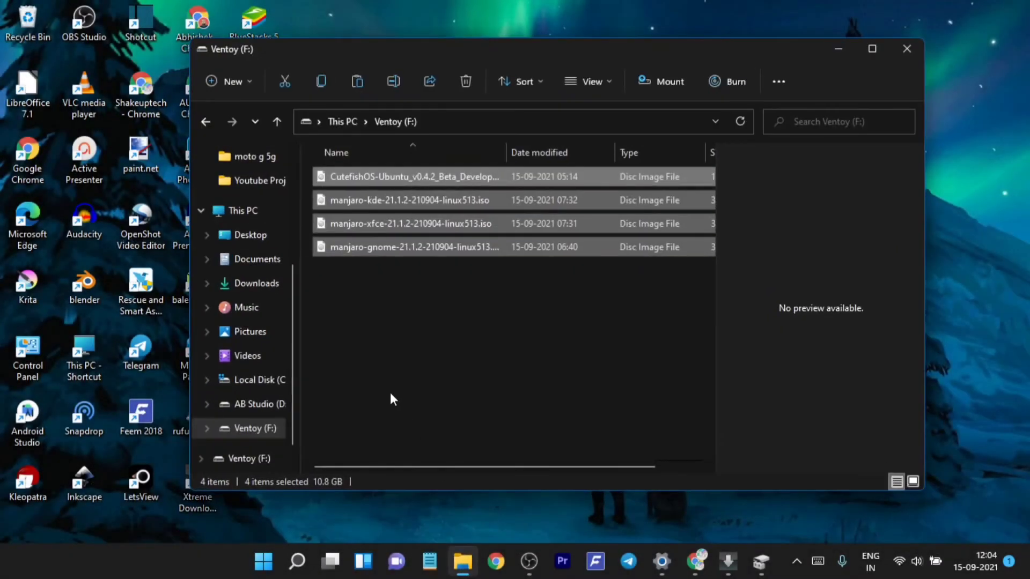
- Deselect the copied files and bring up the Start button's restart options
{"action": "left_click", "coordinate": [390, 392]}
{"action": "left_click", "coordinate": [267, 432]}
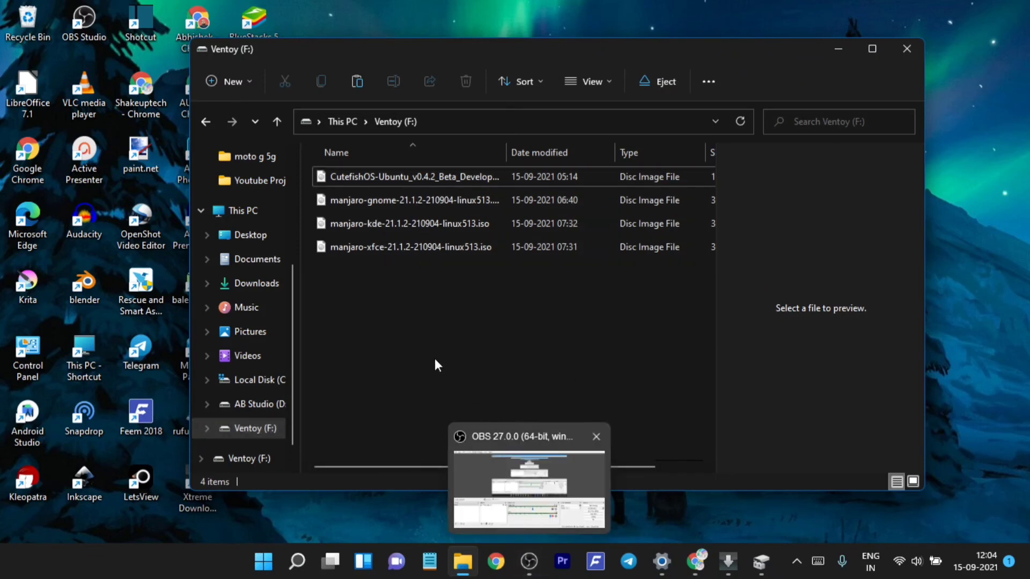
{"action": "right_click", "coordinate": [263, 563]}
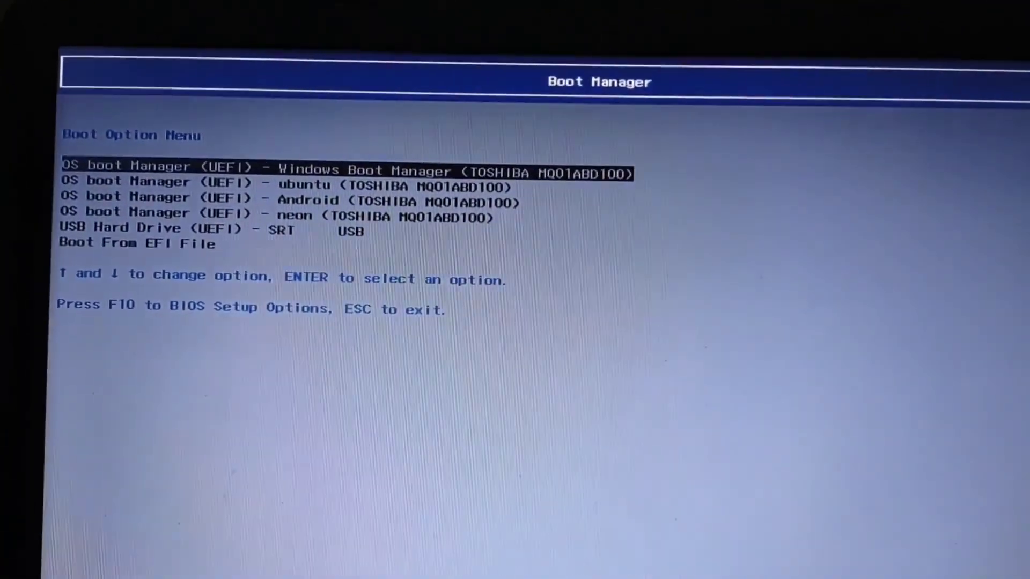
- Highlight the USB Hard Drive (UEFI) - SRT USB entry in the boot list
{"action": "key", "text": "Down"}
{"action": "key", "text": "Down"}
{"action": "key", "text": "Down"}
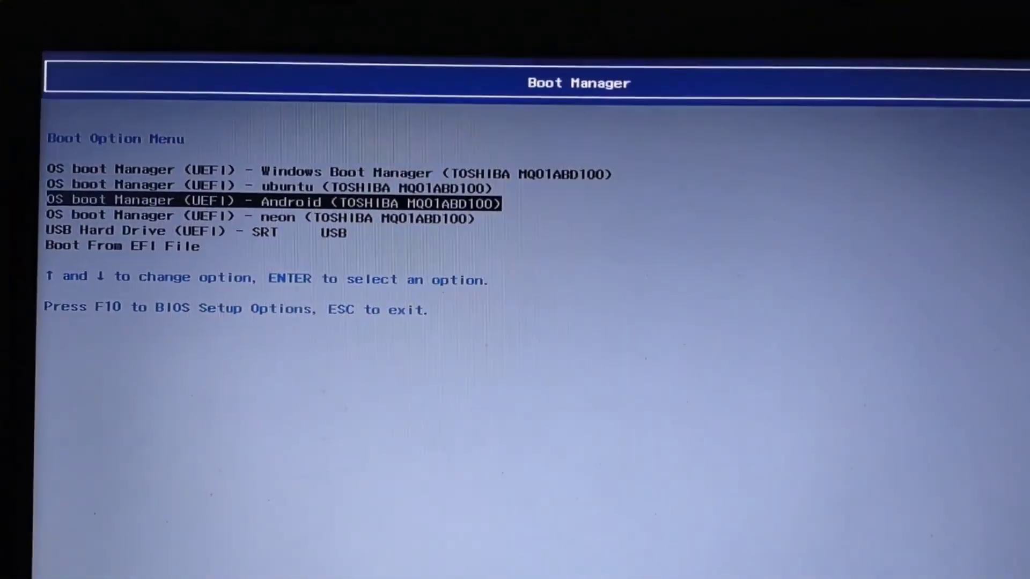
{"action": "key", "text": "Down"}
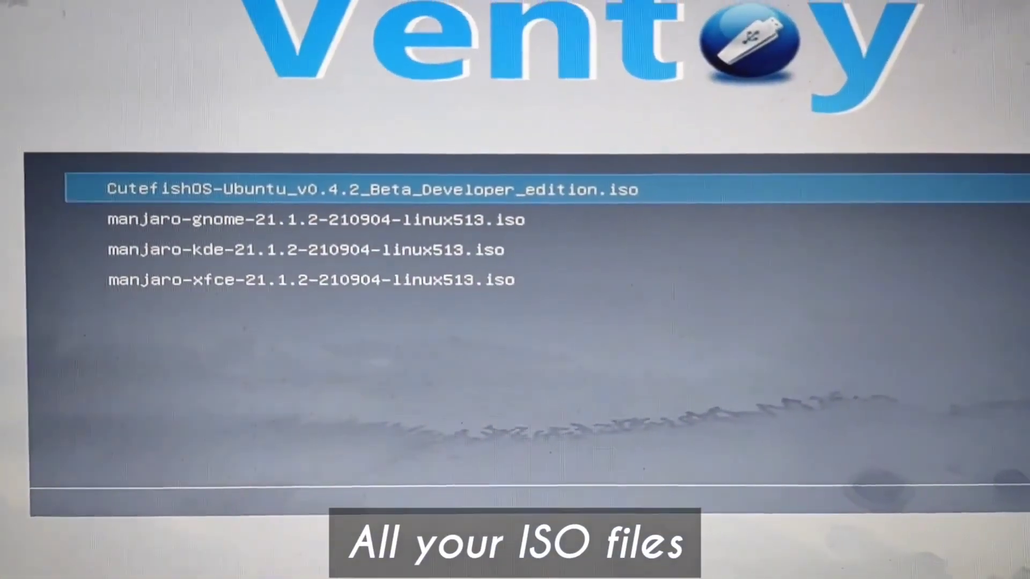
- Browse the Ventoy ISO list and highlight manjaro-gnome-21.1.2-210904-linux513.iso
{"action": "key", "text": "Down"}
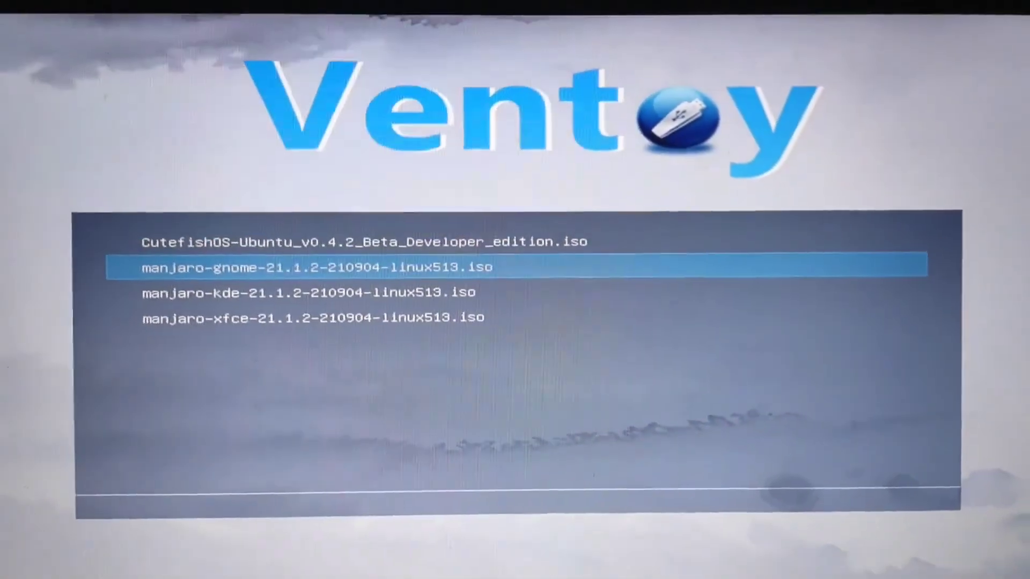
{"action": "key", "text": "Down"}
{"action": "key", "text": "Down"}
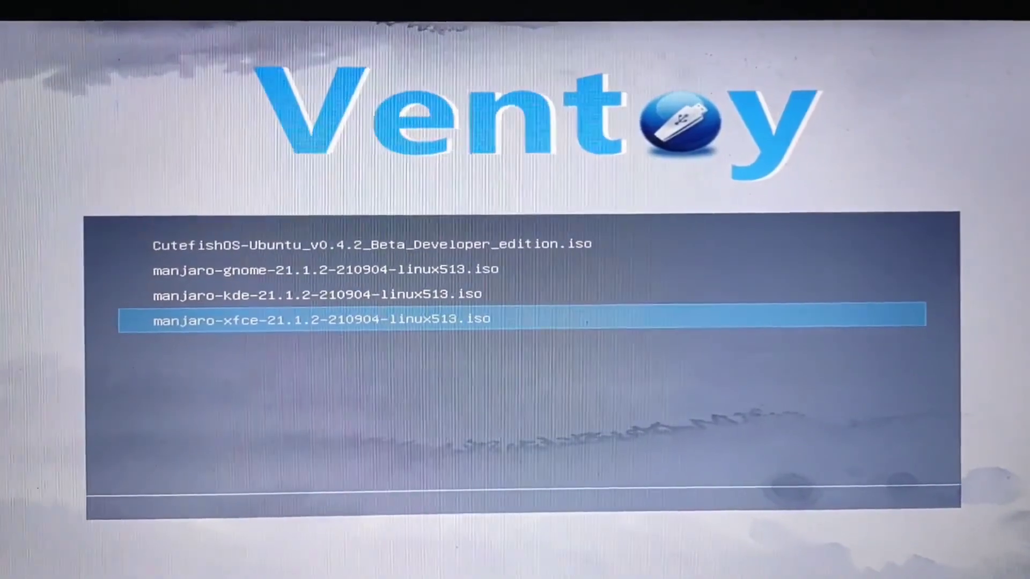
{"action": "key", "text": "Up"}
{"action": "key", "text": "Up"}
{"action": "key", "text": "Up"}
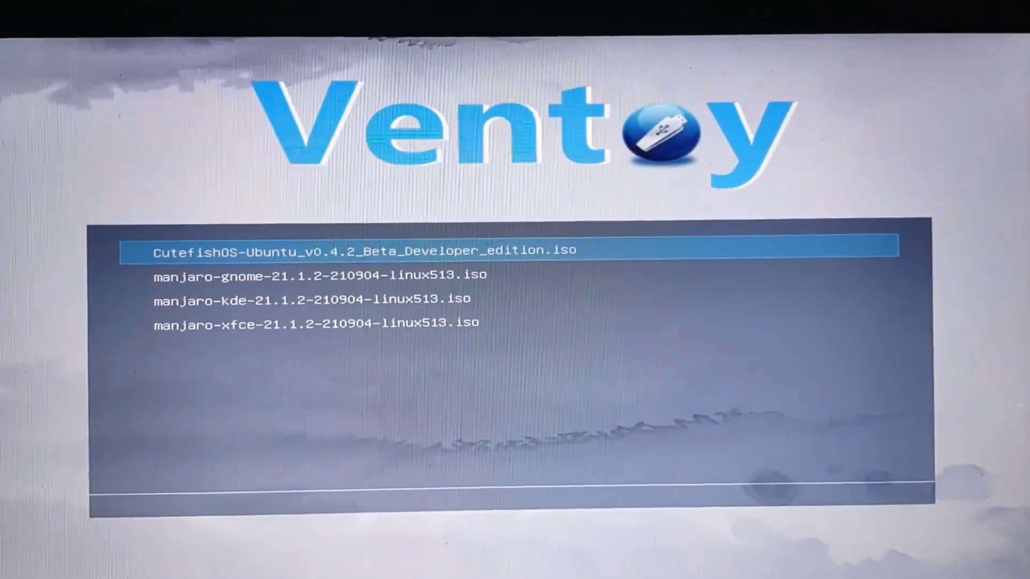
{"action": "key", "text": "Down"}
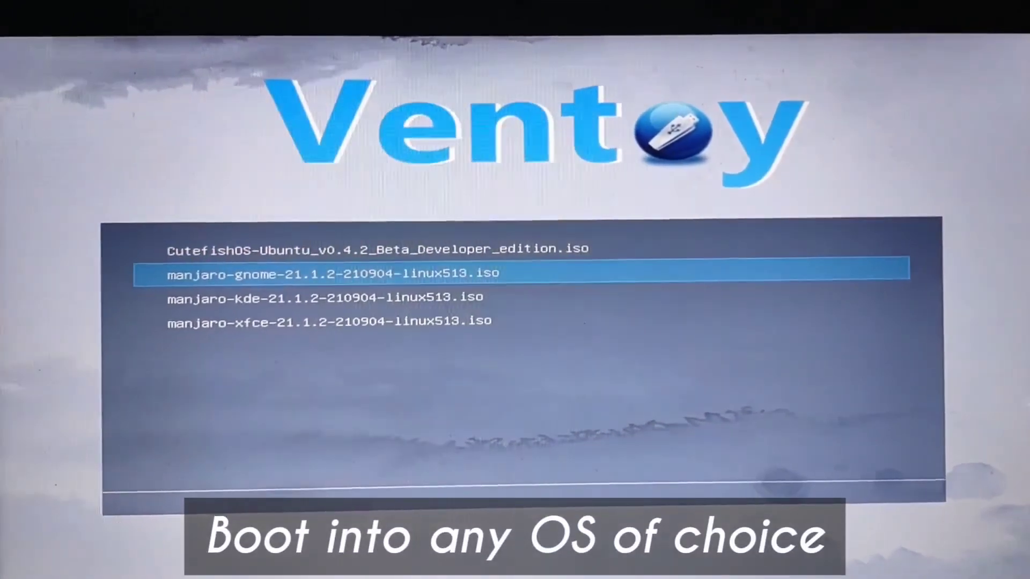